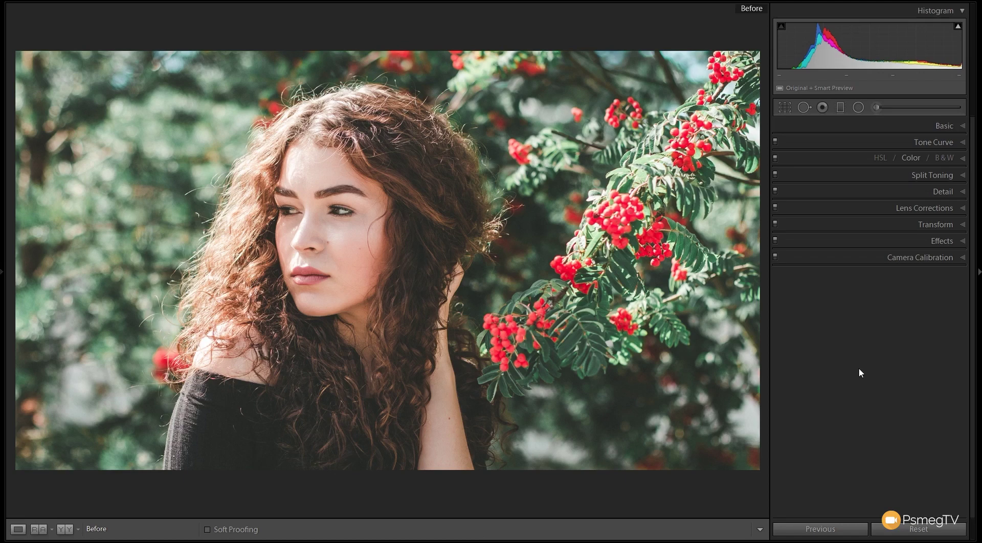
- Compare the portrait's before version with its current state
key("backslash")
key("backslash")
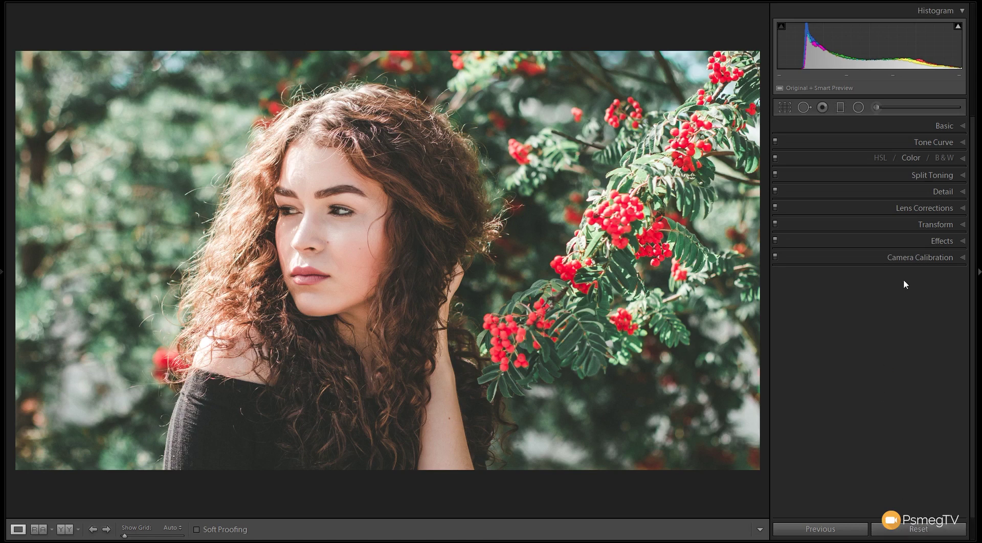
- Warm the portrait's white balance by setting Temp to +10
left_click(951, 128)
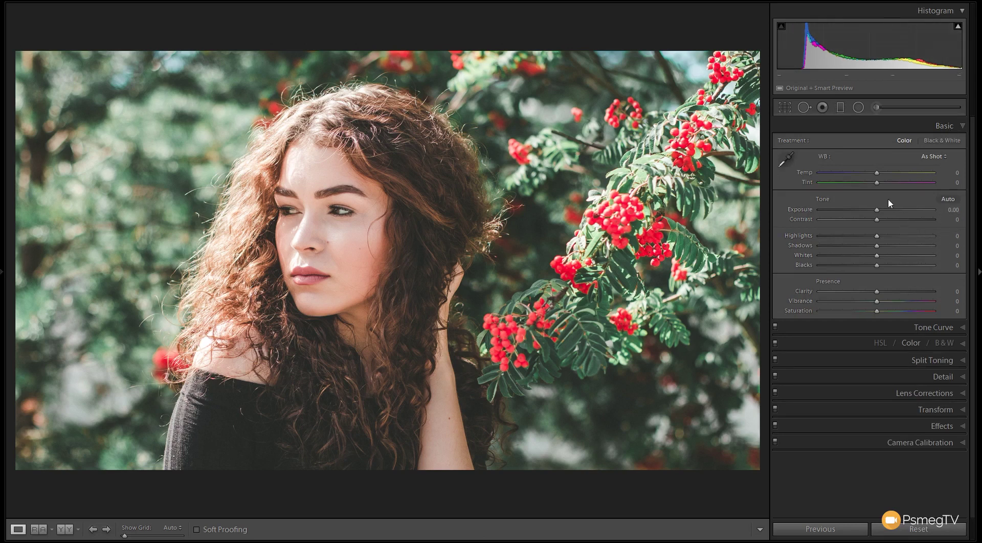
left_click_drag(878, 177, 882, 177)
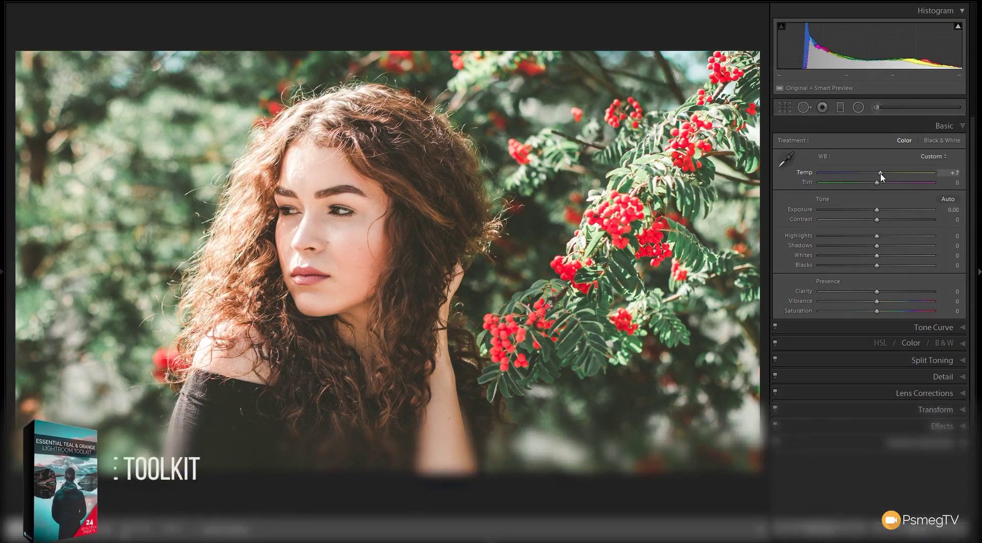
left_click_drag(882, 176, 884, 177)
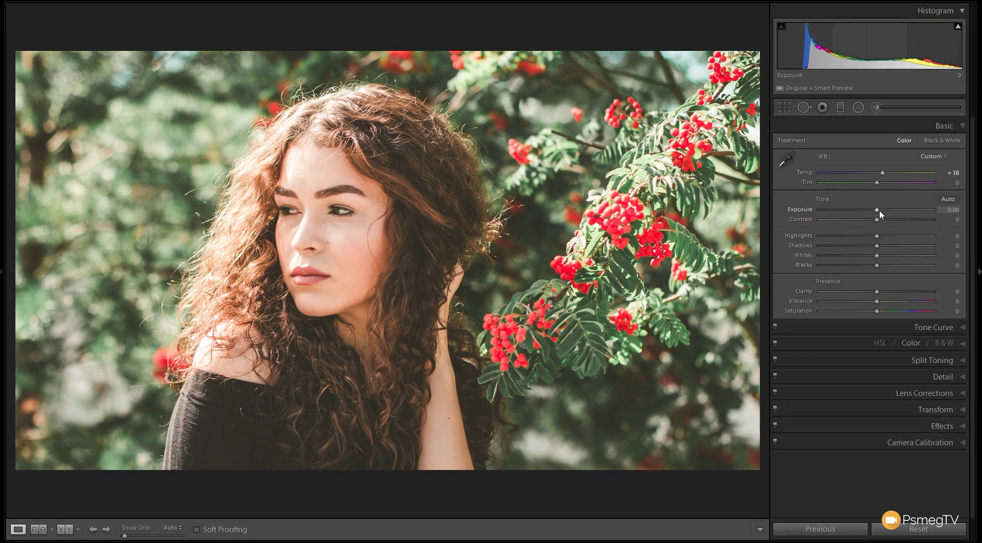
- Adjust the portrait's basic tone to Exposure +0.39, Contrast −7 and Highlights +25
left_click_drag(880, 210, 883, 214)
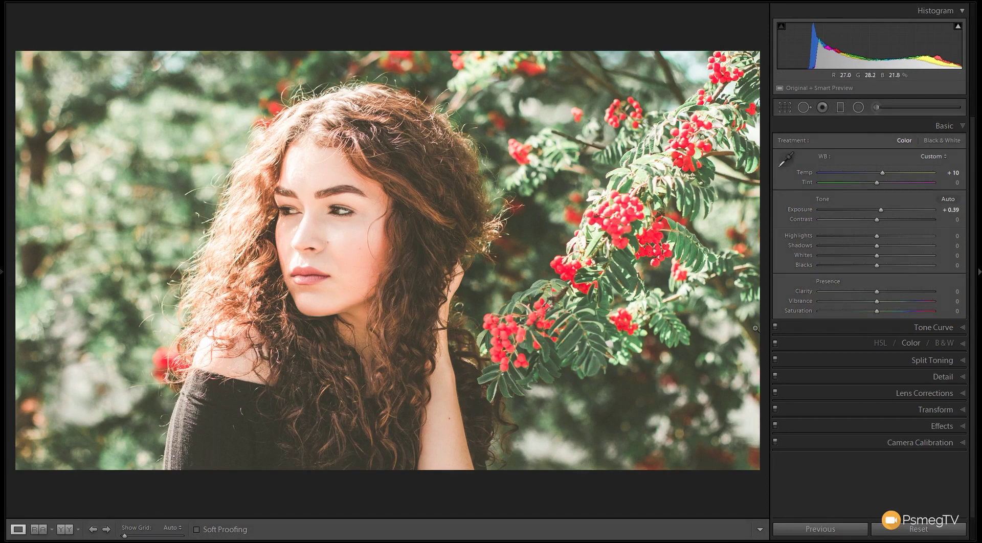
left_click_drag(877, 221, 874, 223)
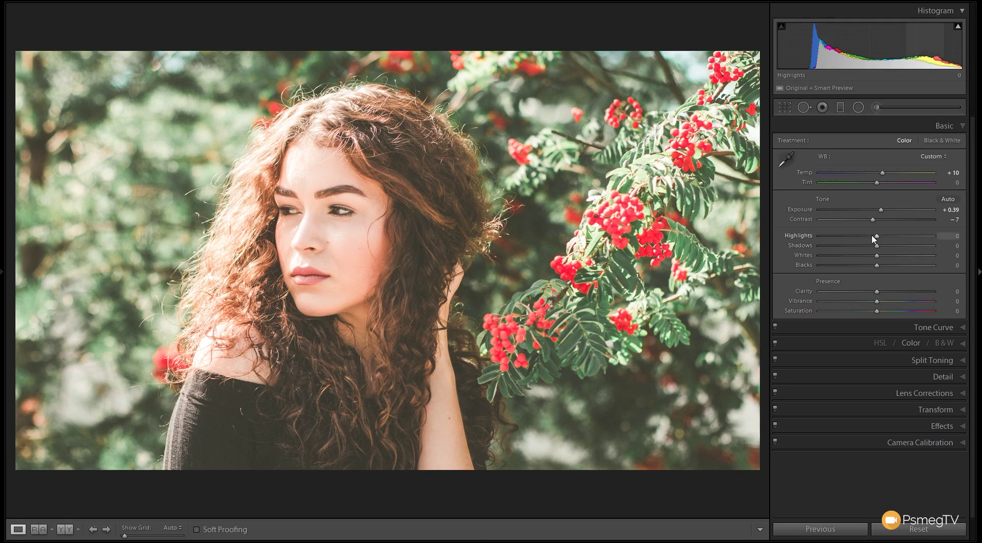
left_click_drag(880, 236, 892, 236)
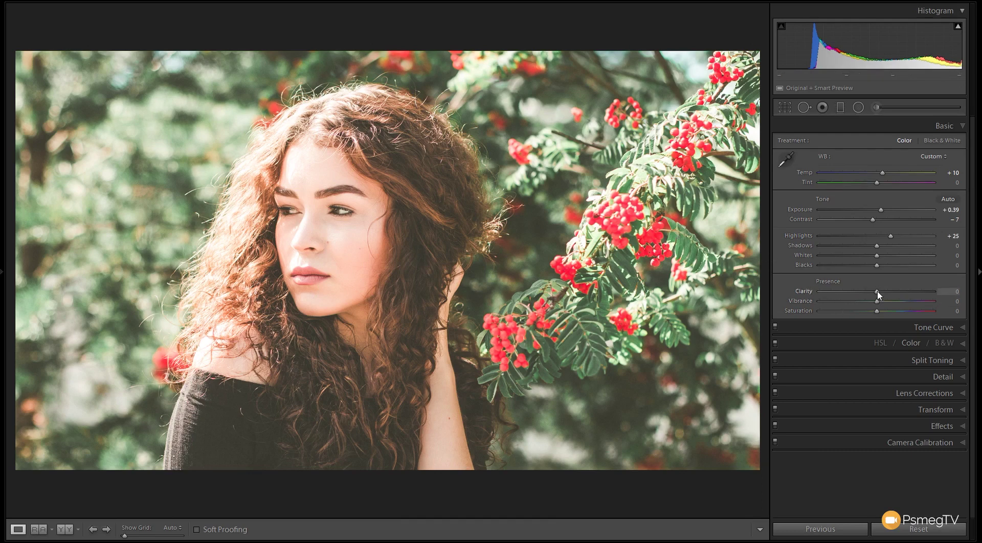
- Adjust the portrait's presence settings to Clarity −10, Saturation −39 and Vibrance +30
left_click_drag(877, 291, 871, 292)
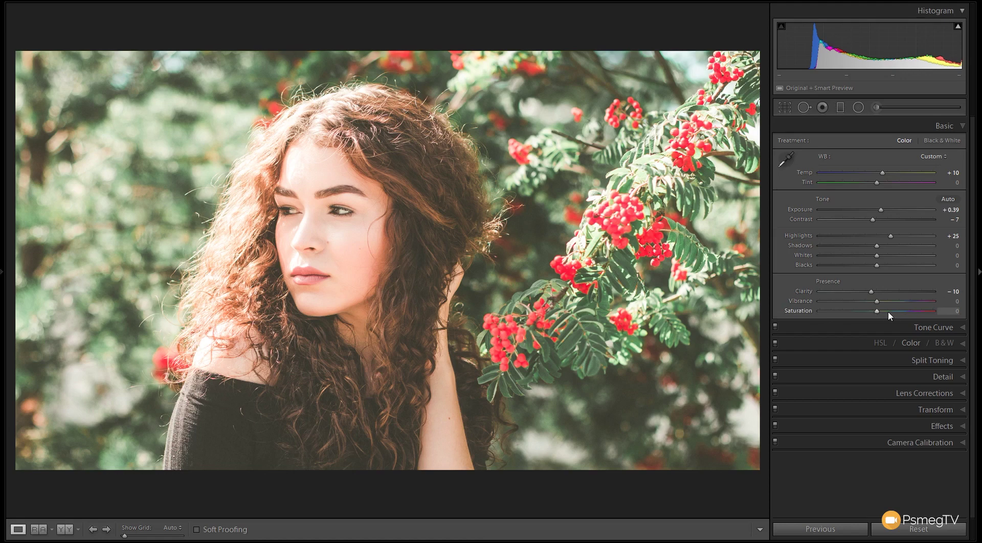
left_click_drag(878, 312, 856, 316)
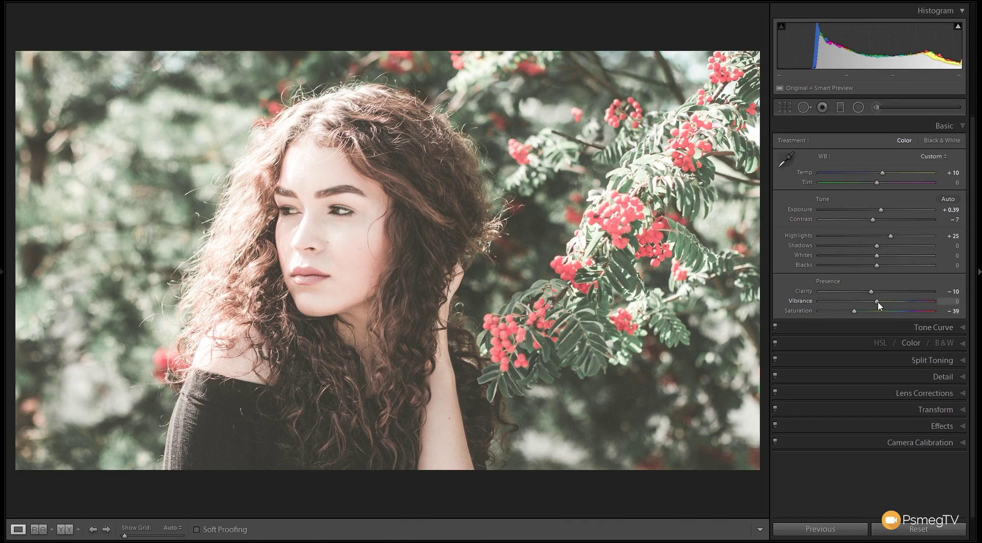
left_click_drag(882, 302, 886, 302)
left_click_drag(893, 300, 895, 302)
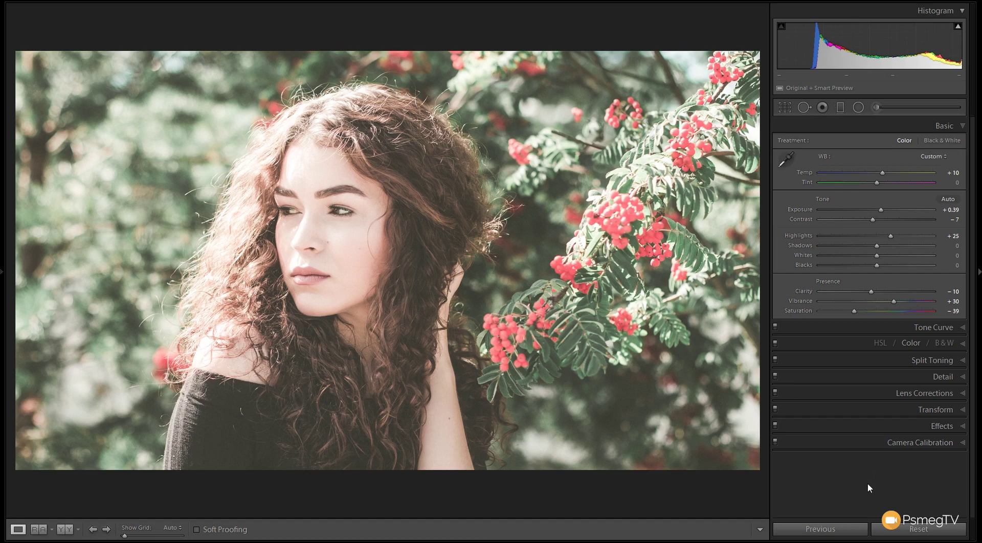
- Add shadow, midtone and highlight points to the RGB channel's point curve without changing its straight shape
left_click(947, 330)
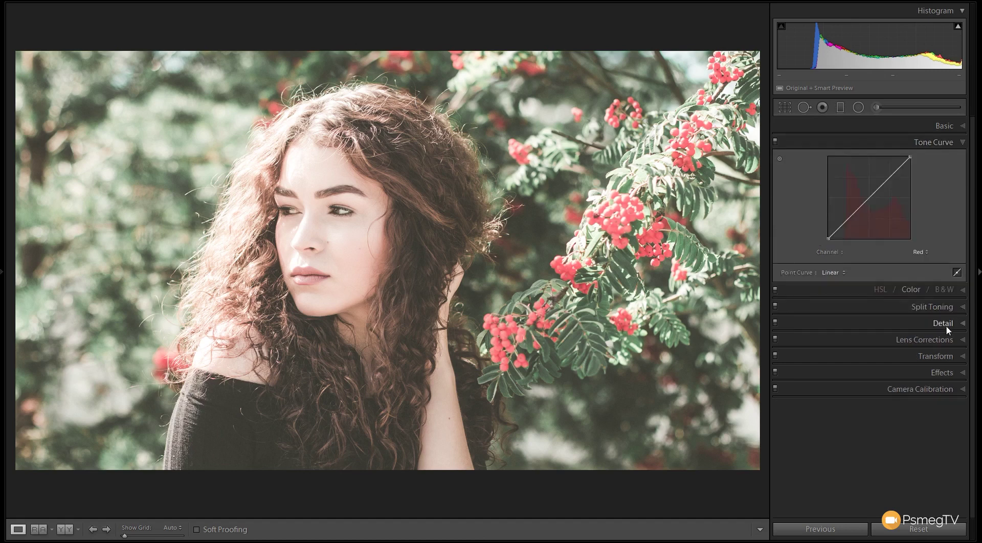
left_click(908, 252)
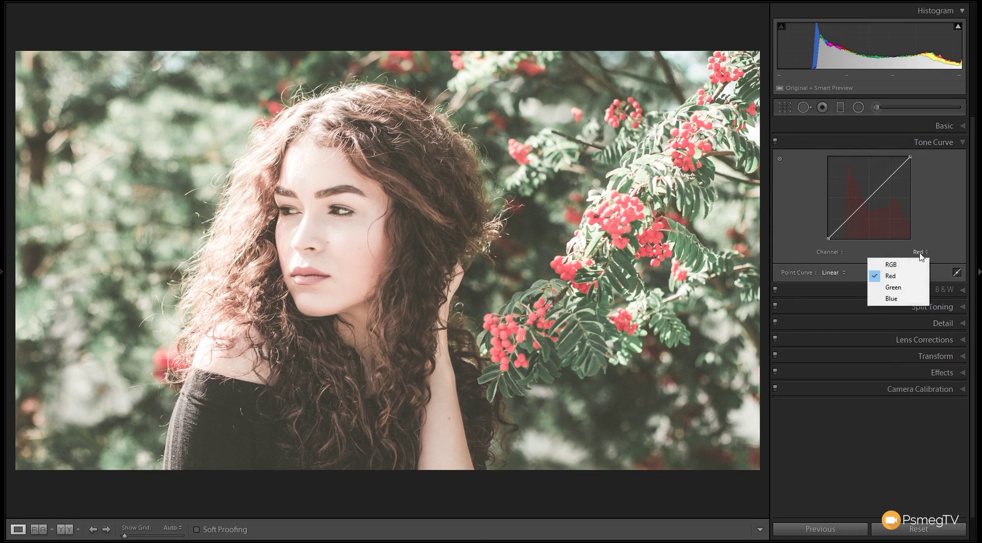
left_click(903, 264)
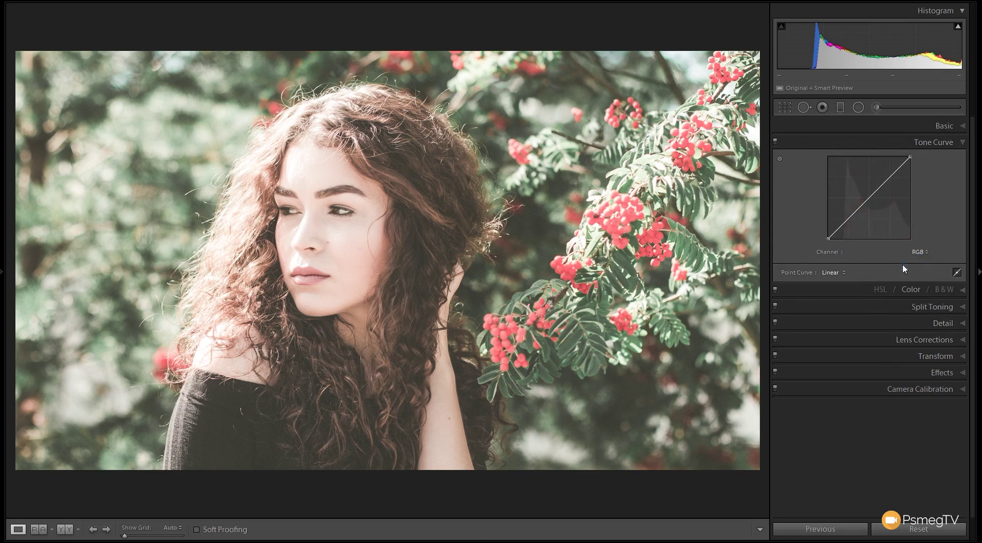
left_click(957, 275)
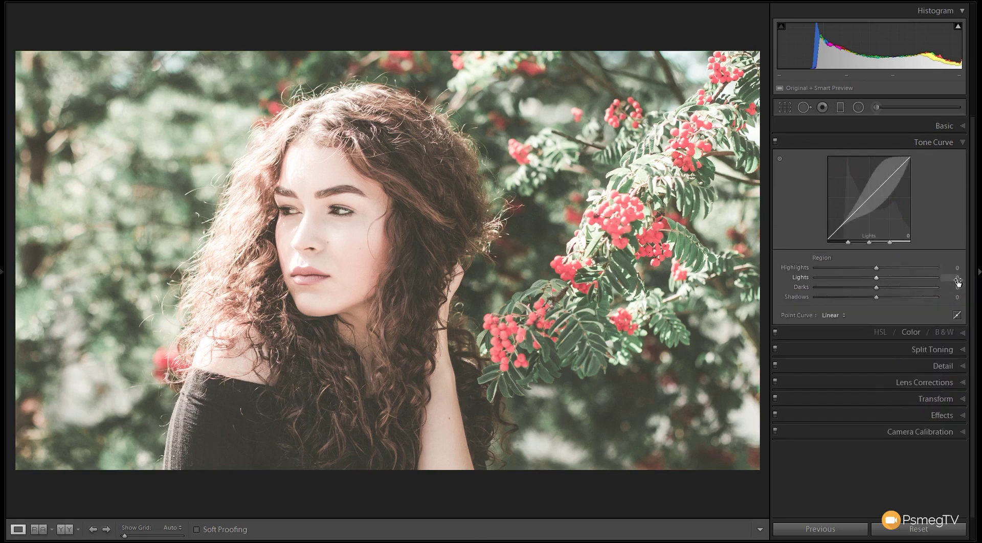
left_click(956, 313)
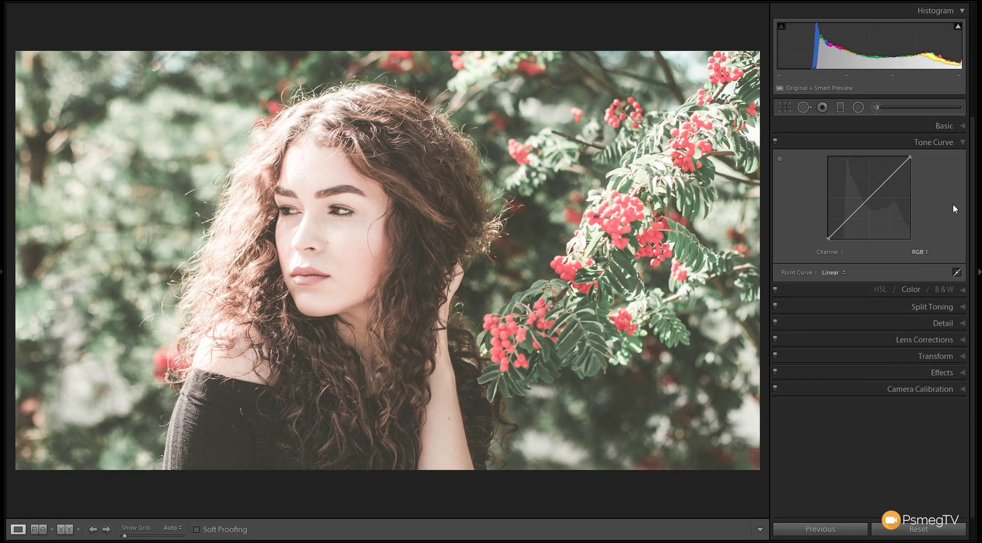
left_click(847, 219)
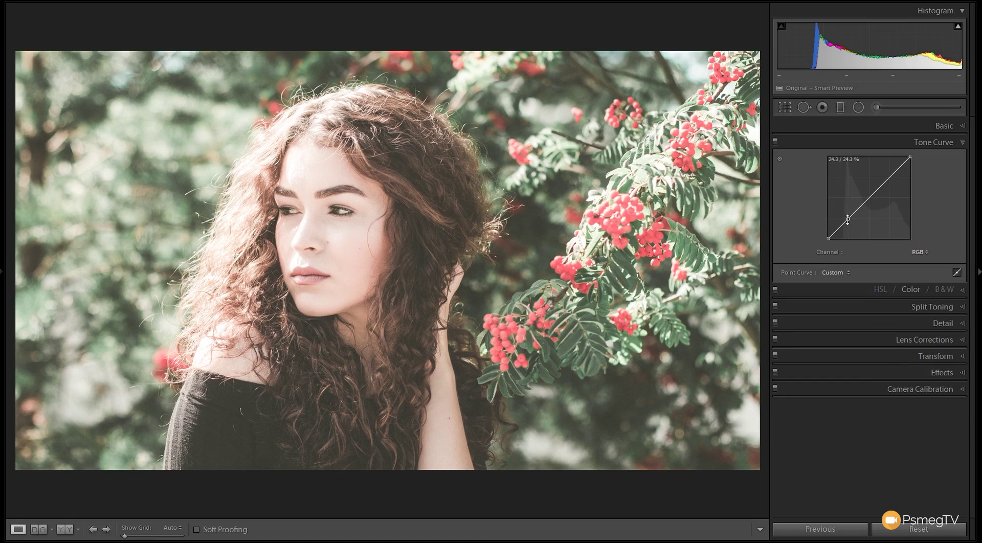
left_click(870, 197)
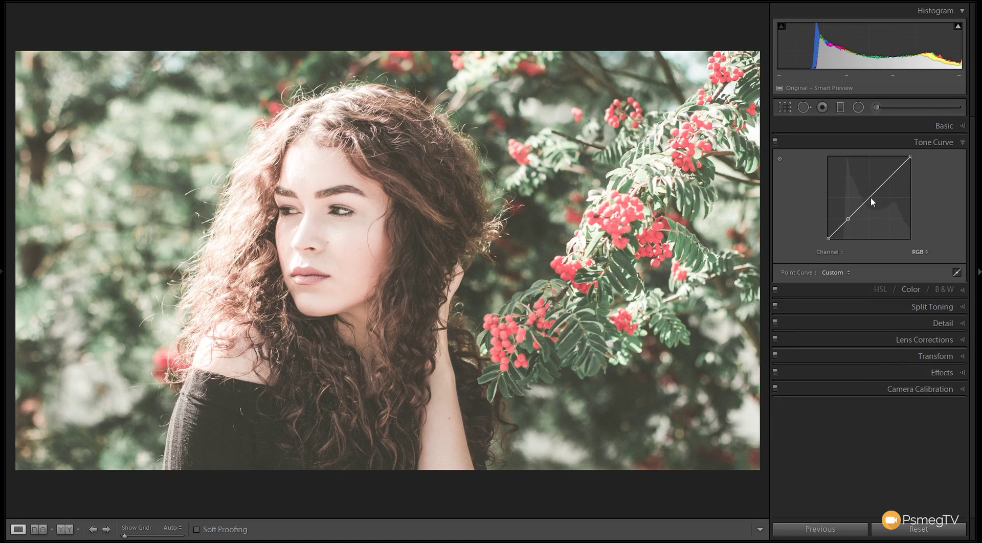
left_click(892, 176)
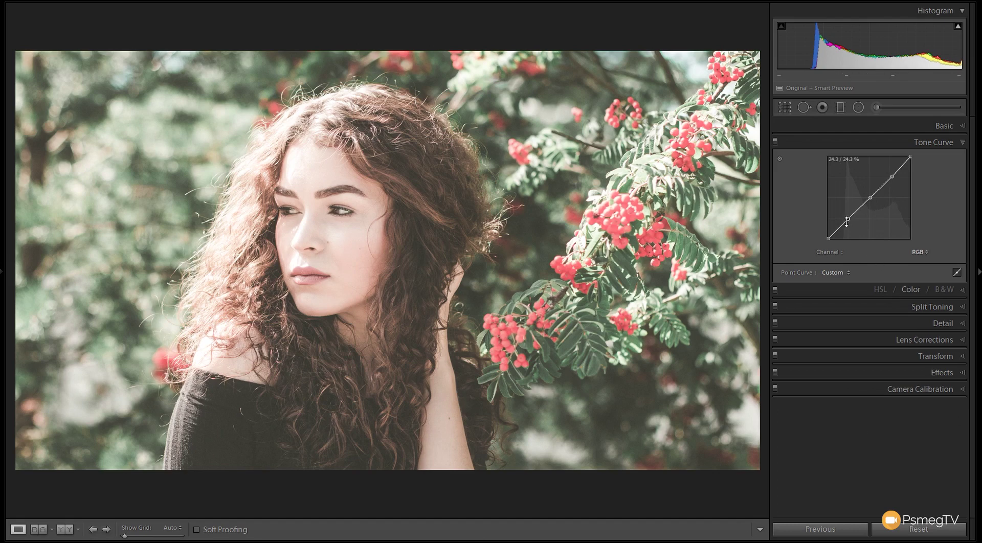
- Shape the RGB curve with shadows raised to about 26%, midtones lowered to about 47.5% and highlights at about 77%, and compare its effect
left_click_drag(846, 221, 847, 219)
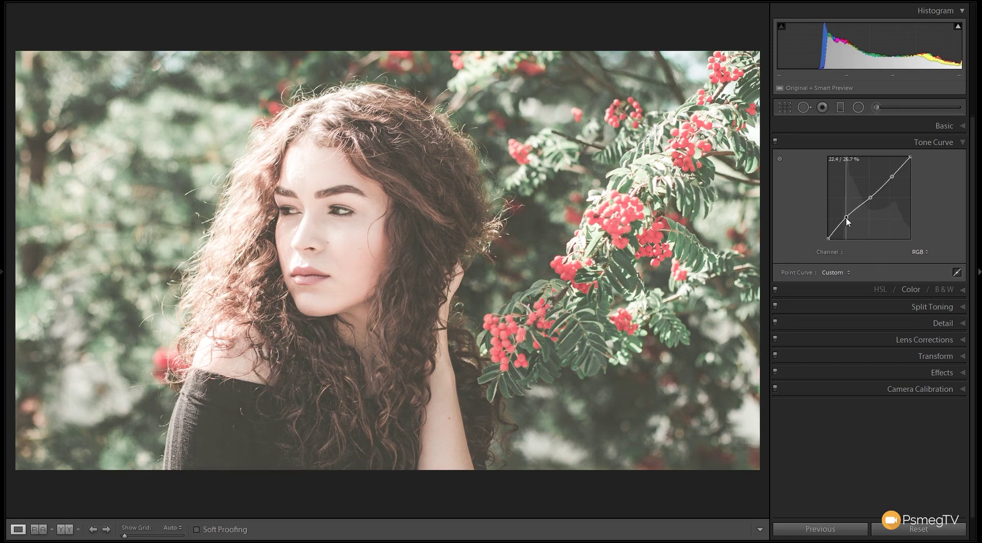
left_click(872, 198)
left_click_drag(874, 203, 874, 204)
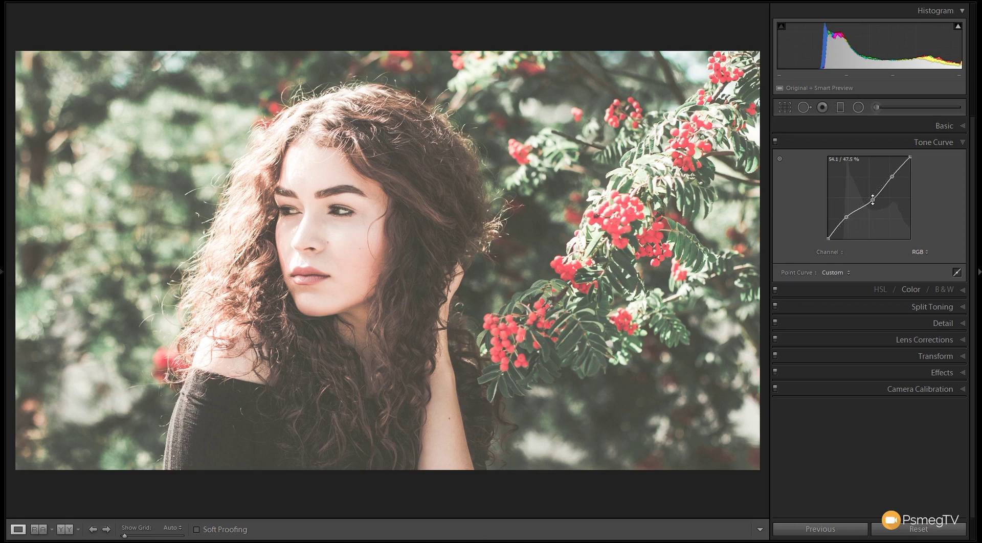
left_click(892, 176)
left_click_drag(892, 176, 892, 175)
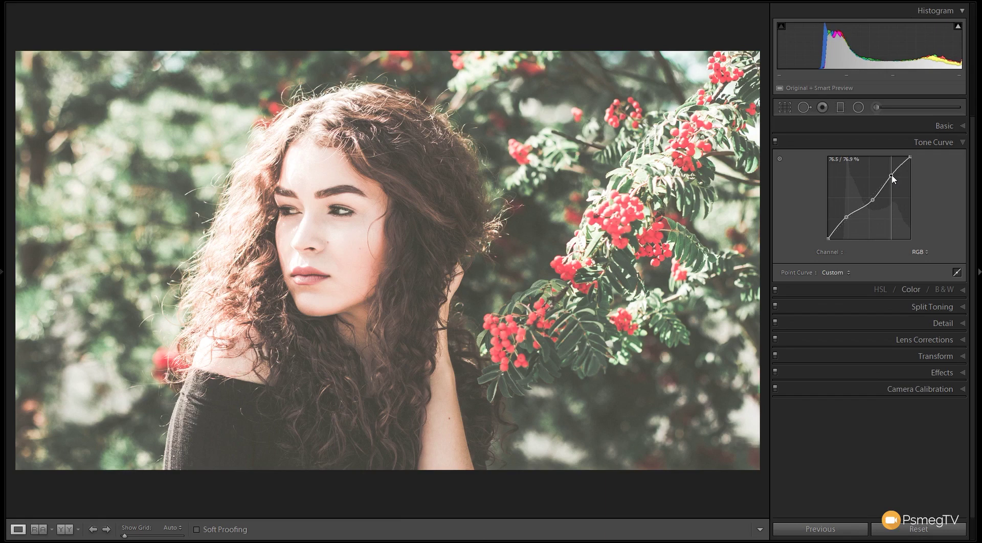
left_click(776, 140)
left_click(776, 140)
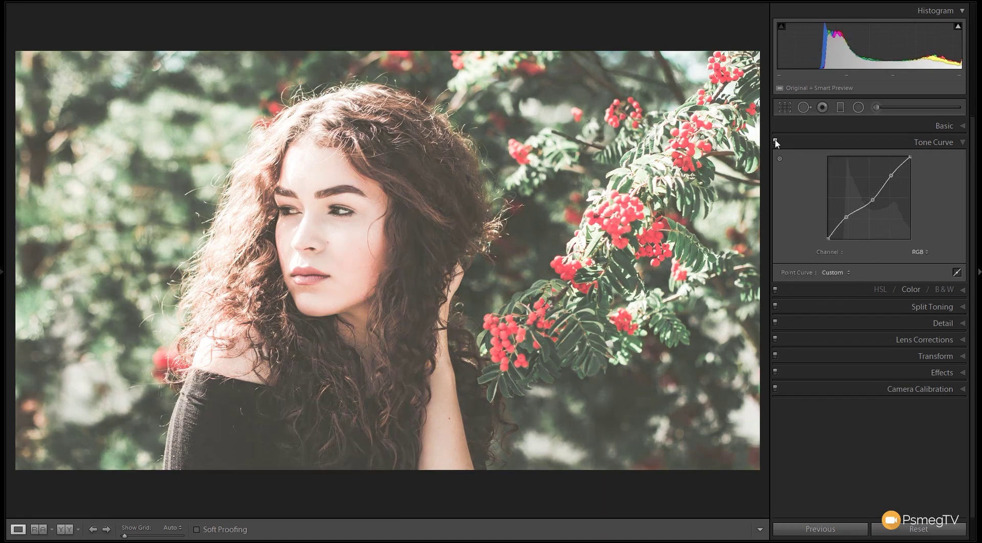
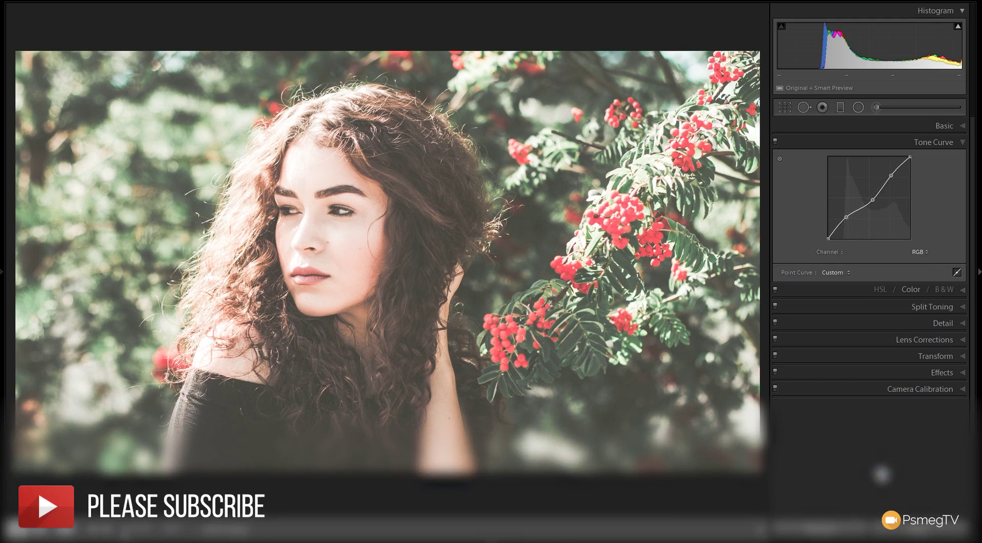
- Anchor the green curve's midpoint and move its black point inward along the base, comparing the image without the tone curve
left_click(920, 252)
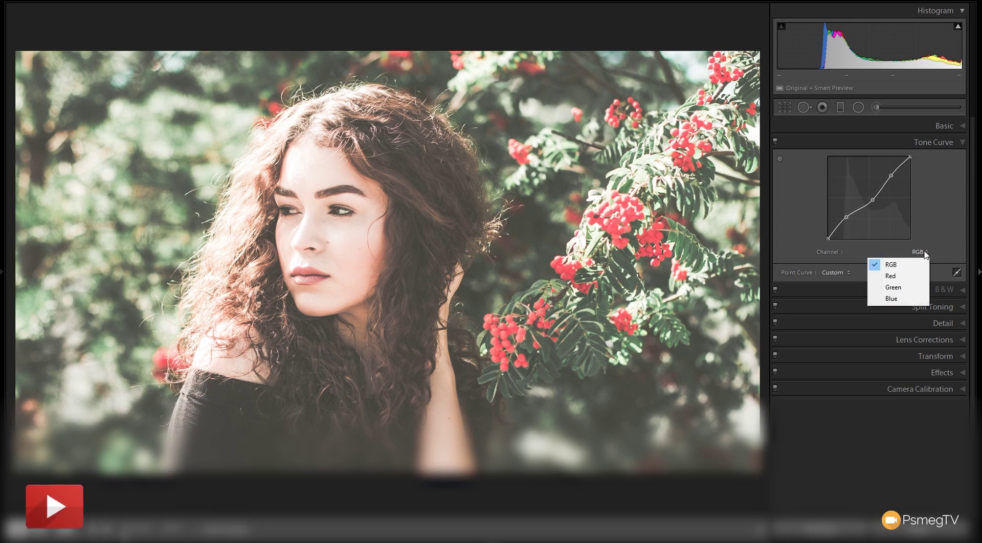
left_click(911, 288)
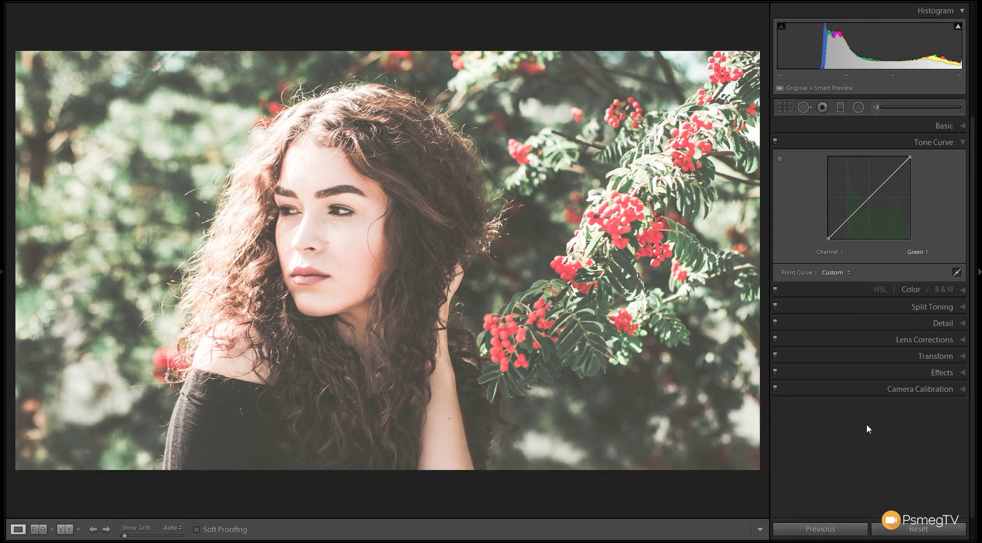
left_click(870, 198)
left_click_drag(829, 238, 833, 239)
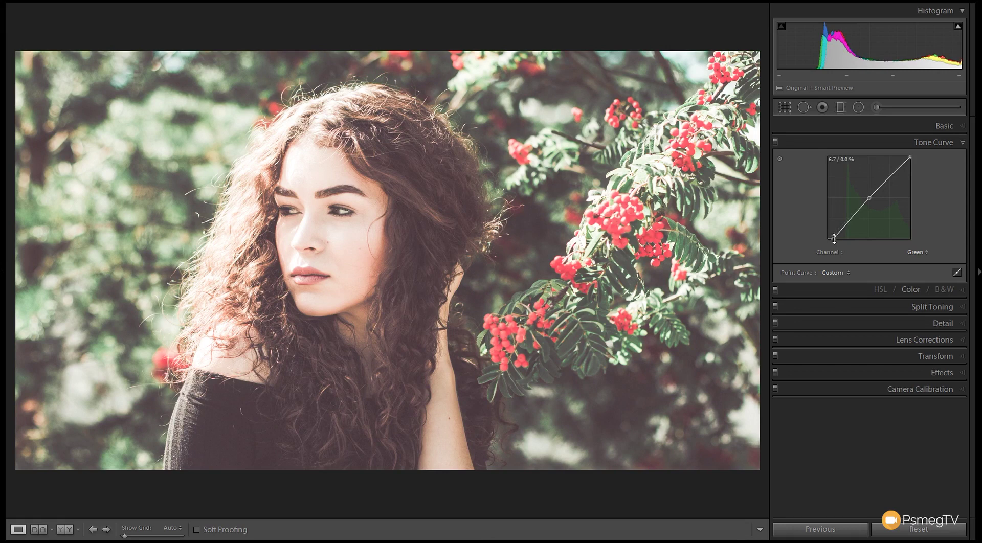
left_click_drag(835, 241, 836, 243)
left_click(775, 141)
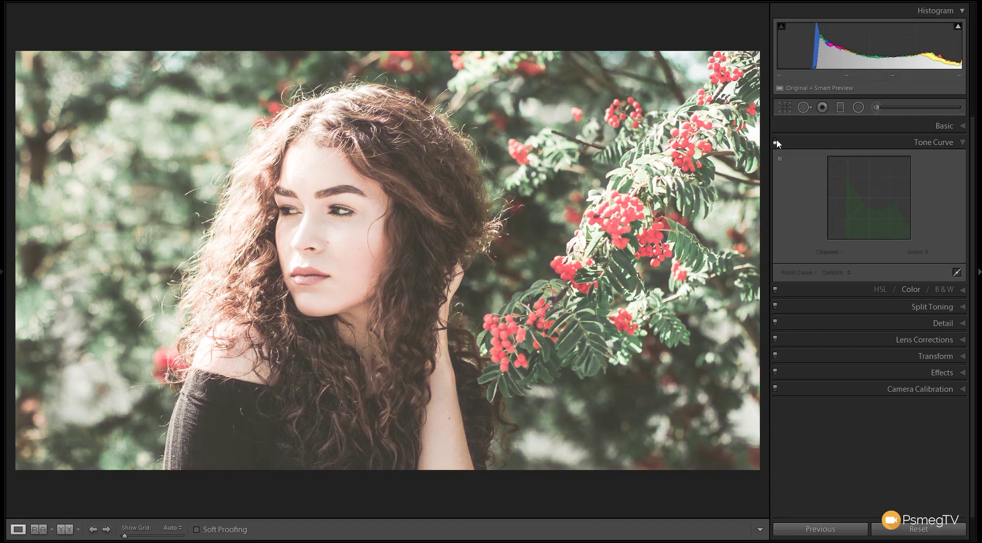
left_click(776, 142)
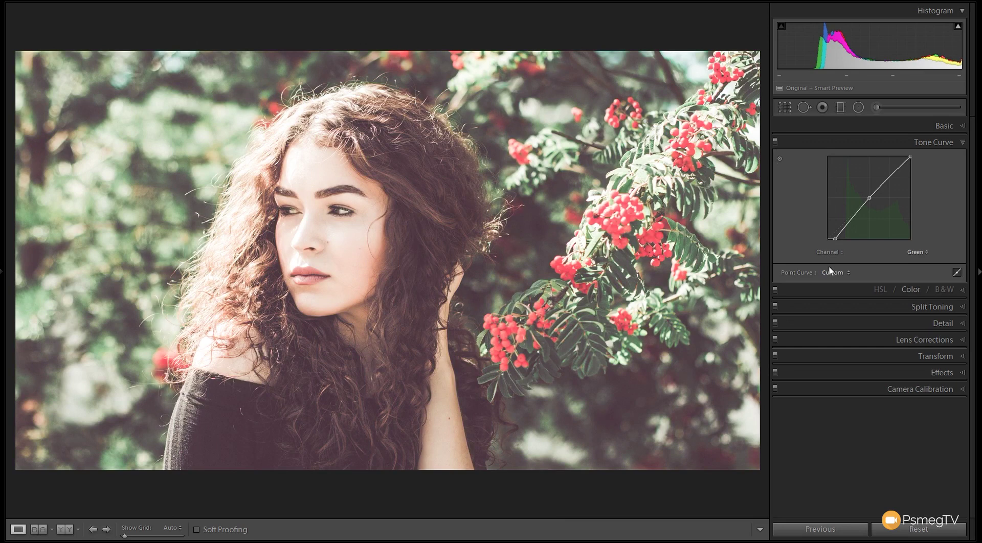
- Add shadow, midtone and highlight points to the red channel's tone curve
left_click(921, 254)
left_click(893, 276)
left_click(848, 220)
left_click(871, 198)
left_click(892, 177)
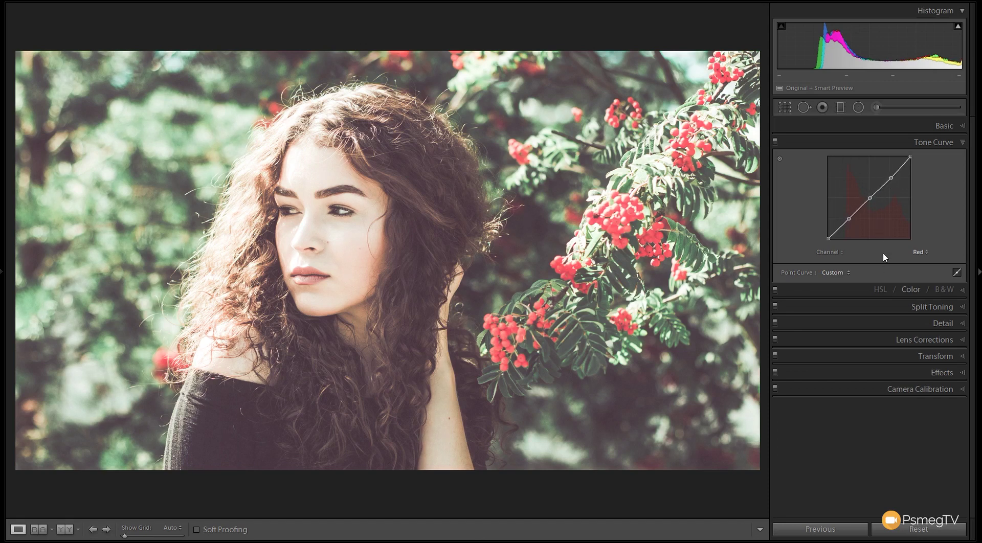
- Lower the red curve's midtone point to about 52.2 / 47.8 % and compare the image with the tone curve off and on
left_click(871, 199)
left_click_drag(870, 199, 871, 200)
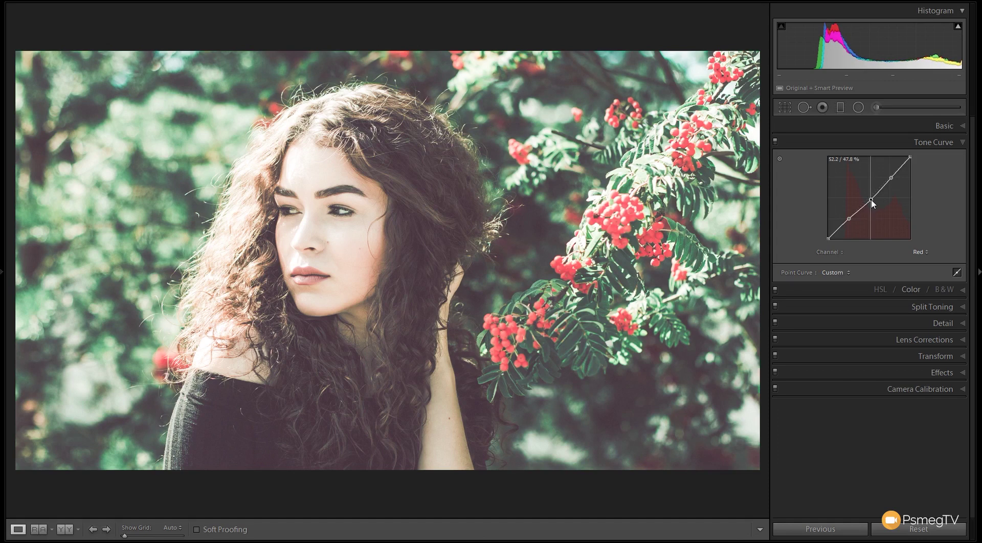
left_click(776, 142)
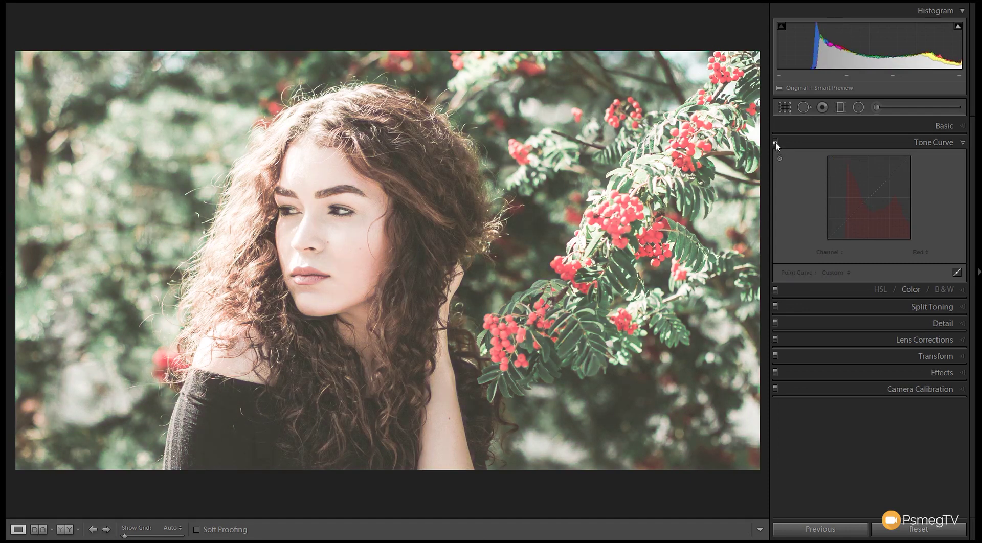
left_click(775, 142)
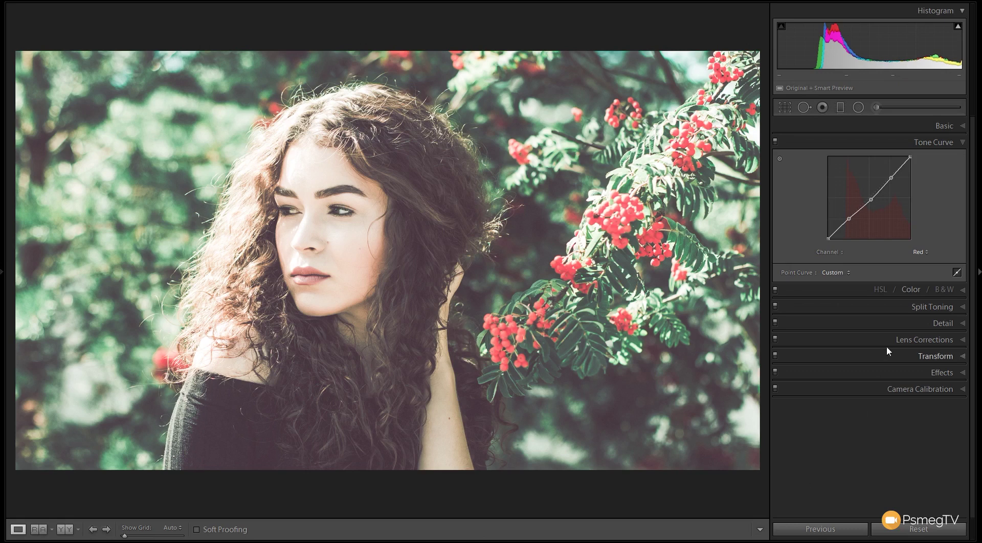
- Shift the orange color range's Hue to −15
left_click(914, 290)
left_click(838, 174)
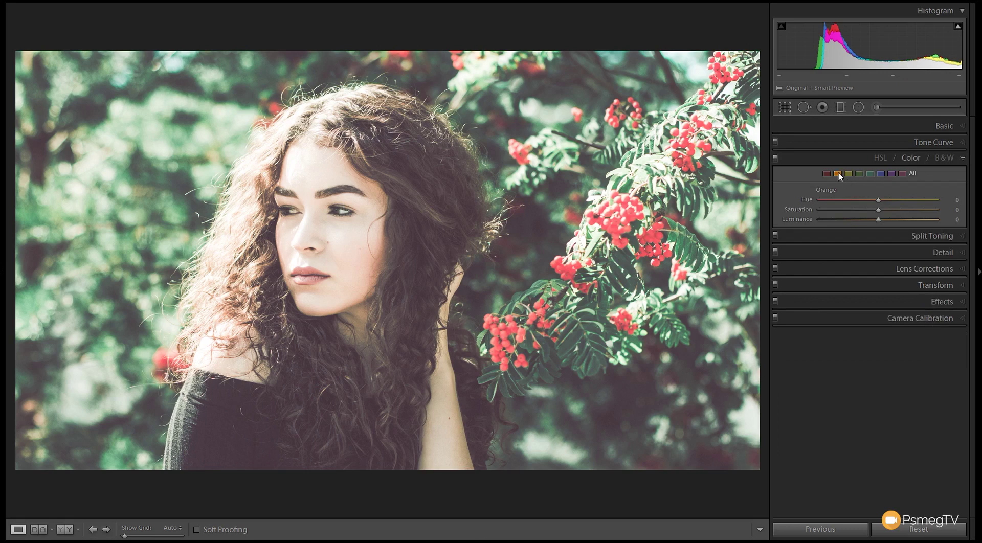
left_click(838, 174)
left_click_drag(880, 203, 842, 209)
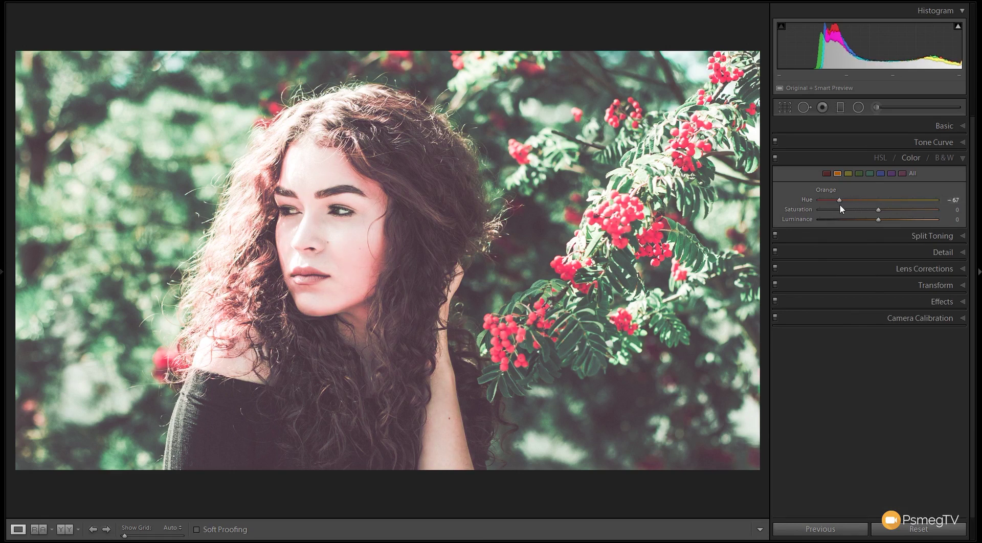
left_click_drag(840, 200, 870, 200)
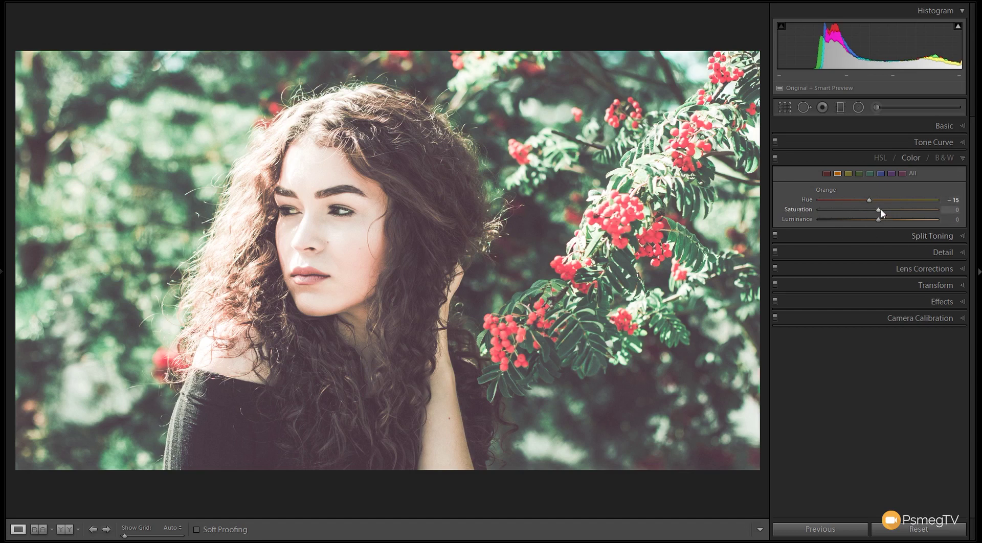
- Set the orange color range's Saturation to +15 and Luminance to −45, comparing the image with the color adjustments off and on
left_click_drag(880, 209, 890, 214)
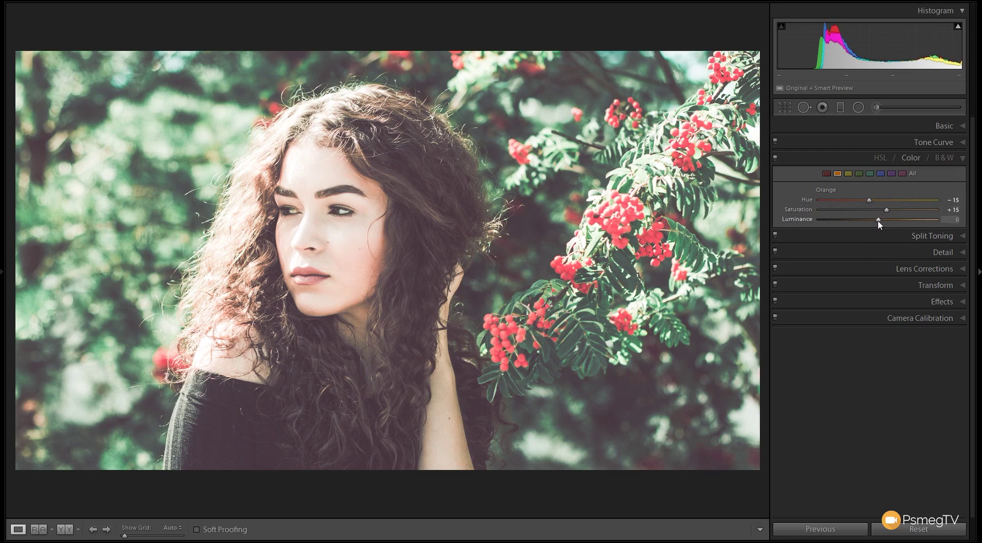
left_click_drag(879, 221, 852, 225)
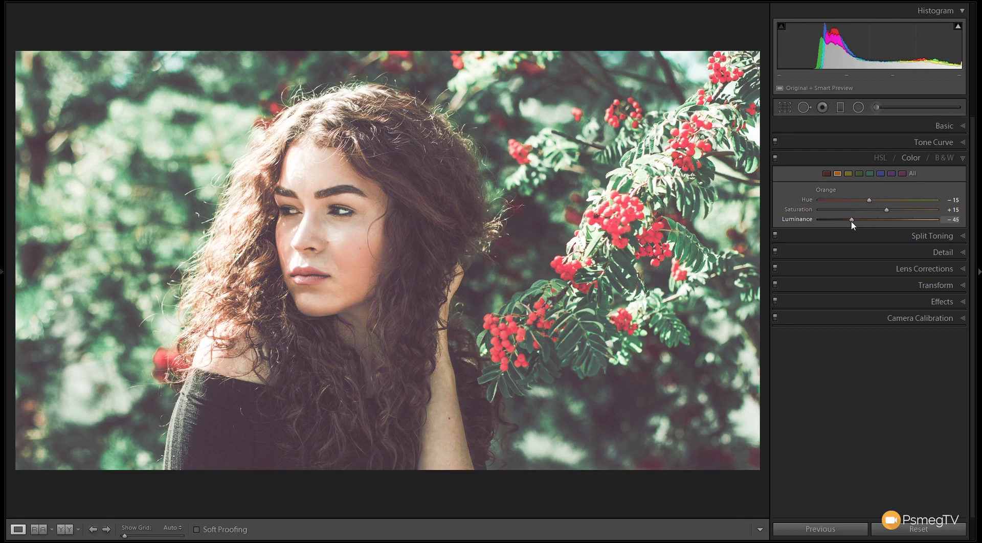
left_click(777, 160)
left_click(776, 158)
- Split tone the shadows with Hue 47 and Saturation 15, comparing the image with the split toning off and on
left_click(936, 236)
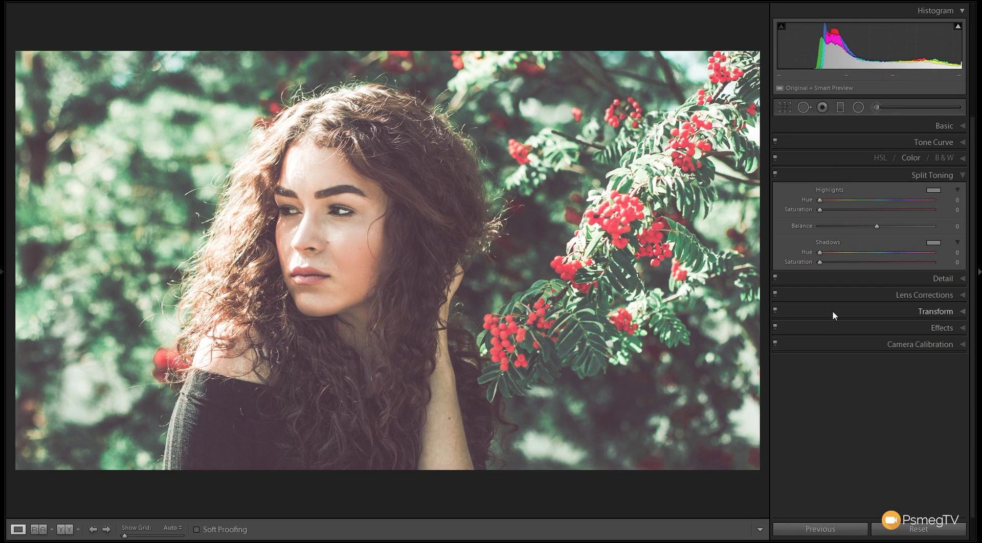
left_click_drag(822, 266, 834, 267)
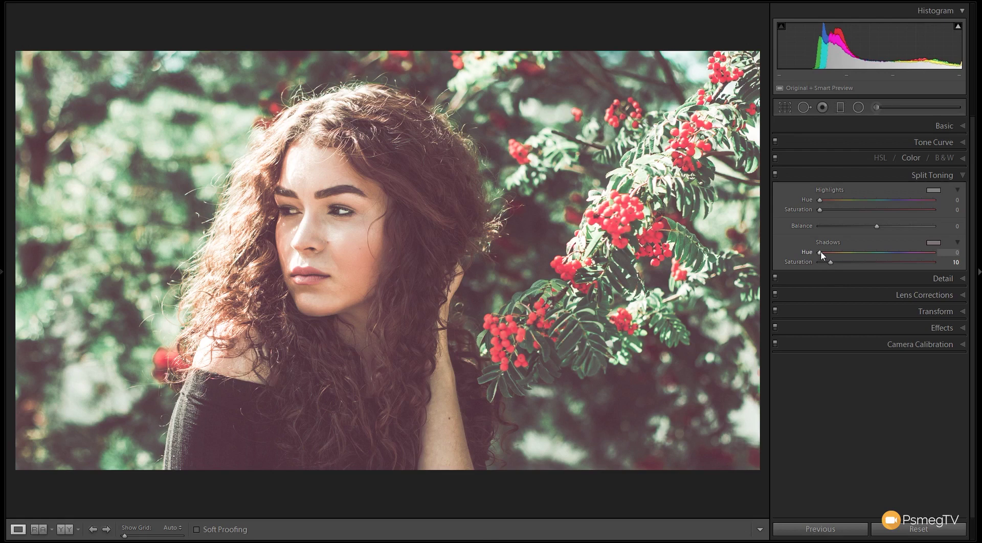
left_click_drag(821, 254, 837, 257)
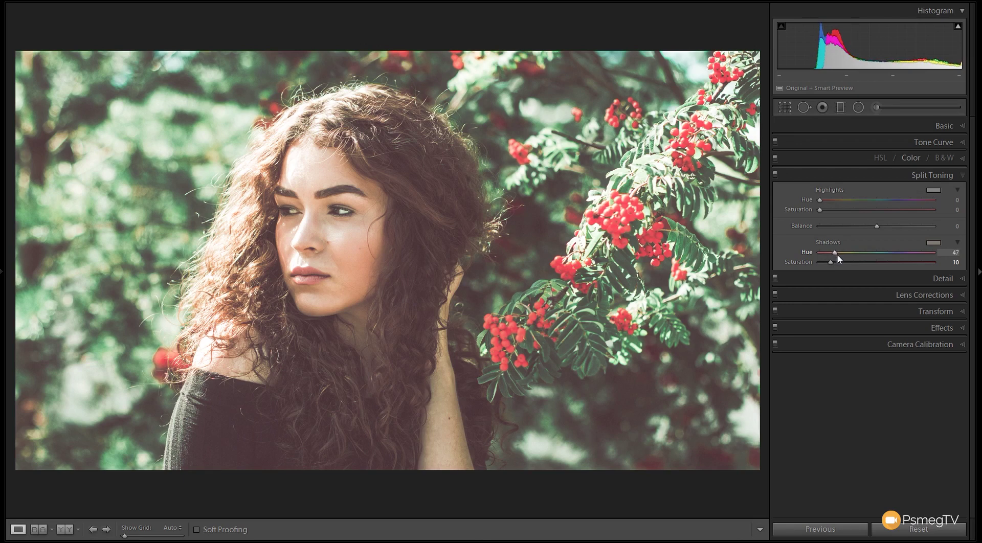
left_click_drag(831, 263, 861, 266)
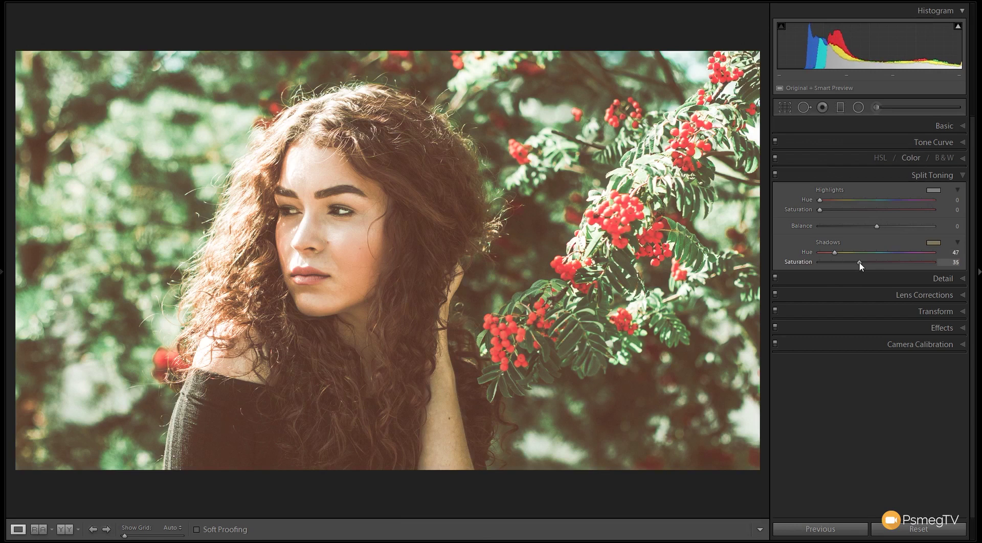
left_click_drag(861, 266, 840, 267)
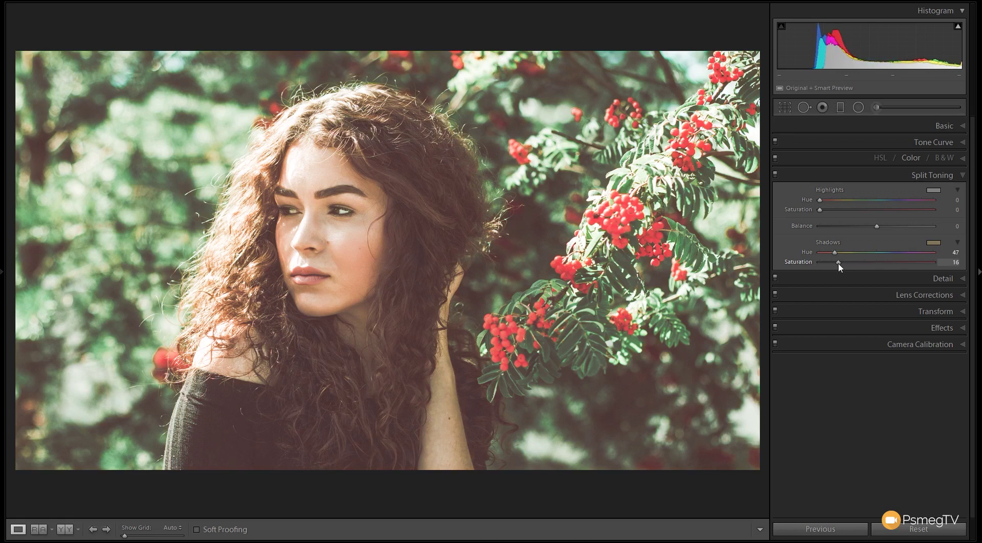
left_click_drag(840, 267, 839, 267)
left_click(776, 174)
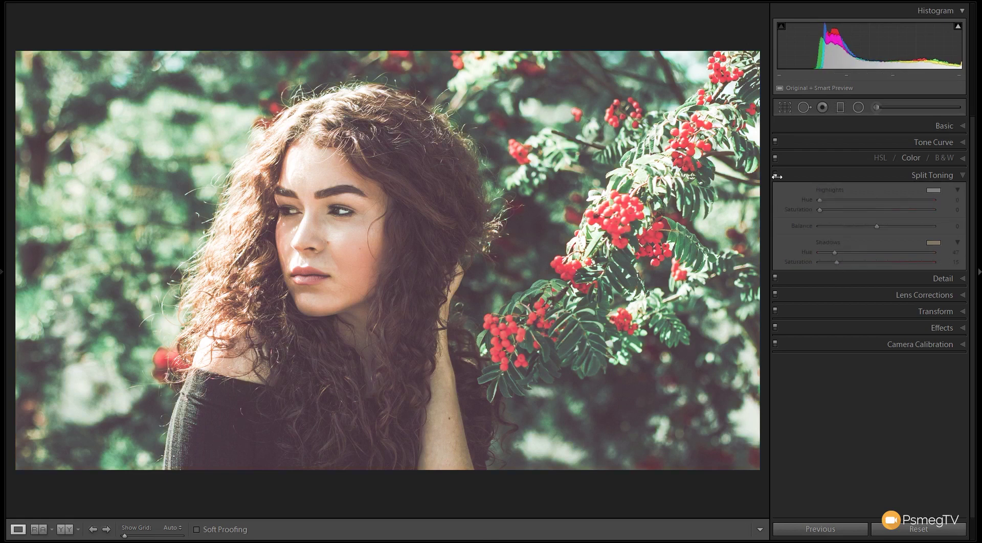
left_click(776, 175)
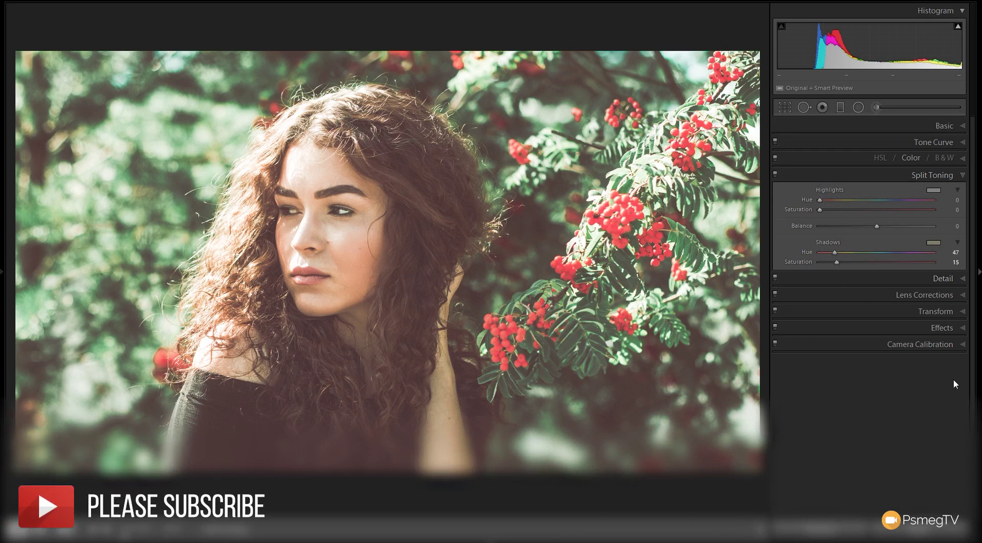
- Add a post-crop vignette with an Amount of −35 and compare the image with the effect off and on
left_click(950, 331)
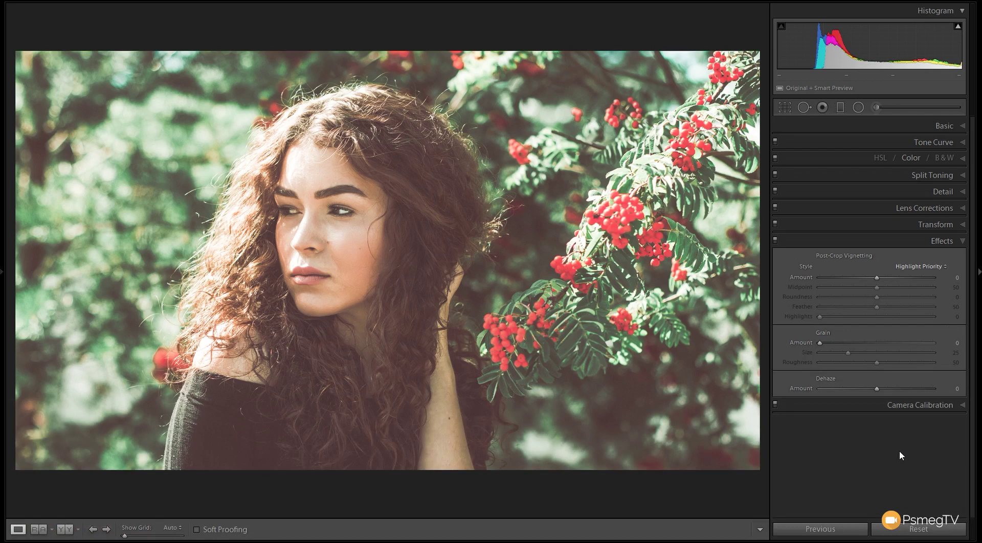
left_click_drag(878, 279, 857, 278)
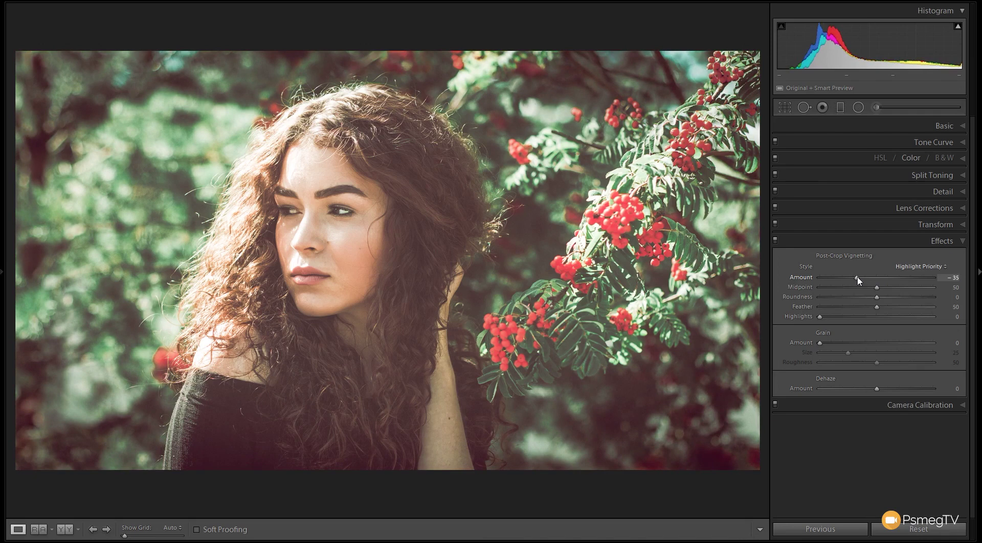
left_click(775, 240)
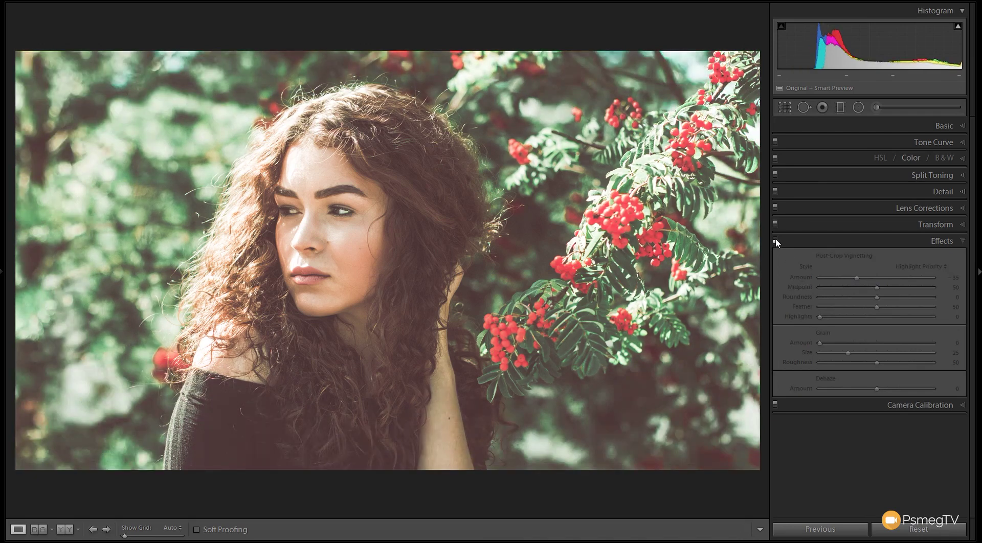
left_click(775, 239)
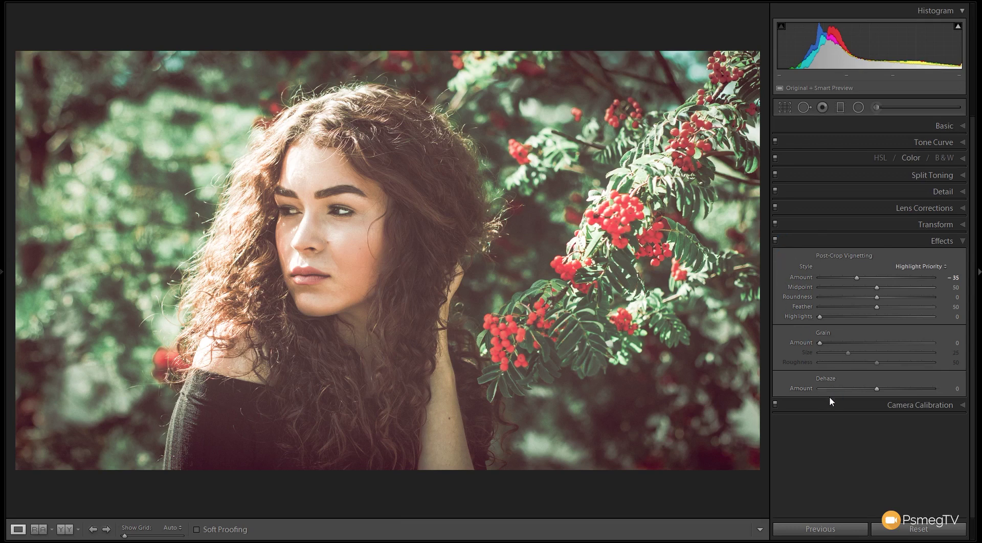
- Add film grain with Amount 50, Size 40 and Roughness 40, and compare the graded portrait with its original version
left_click(332, 248)
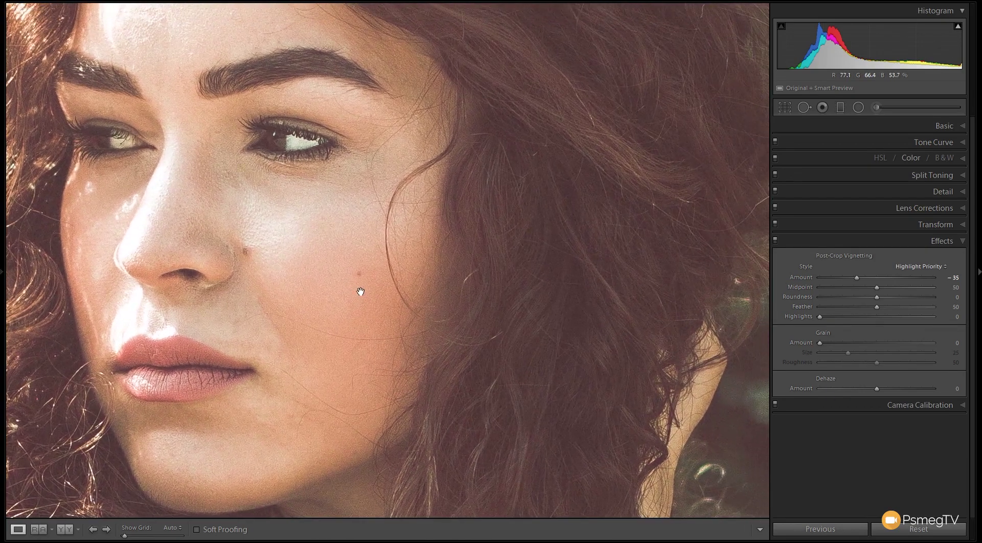
left_click_drag(818, 344, 865, 344)
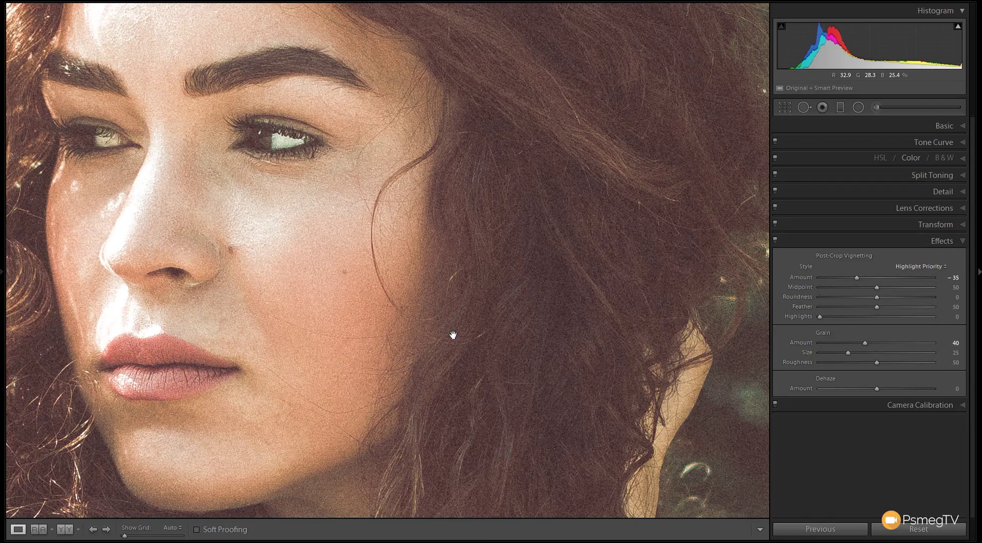
left_click_drag(846, 359, 867, 367)
left_click(424, 314)
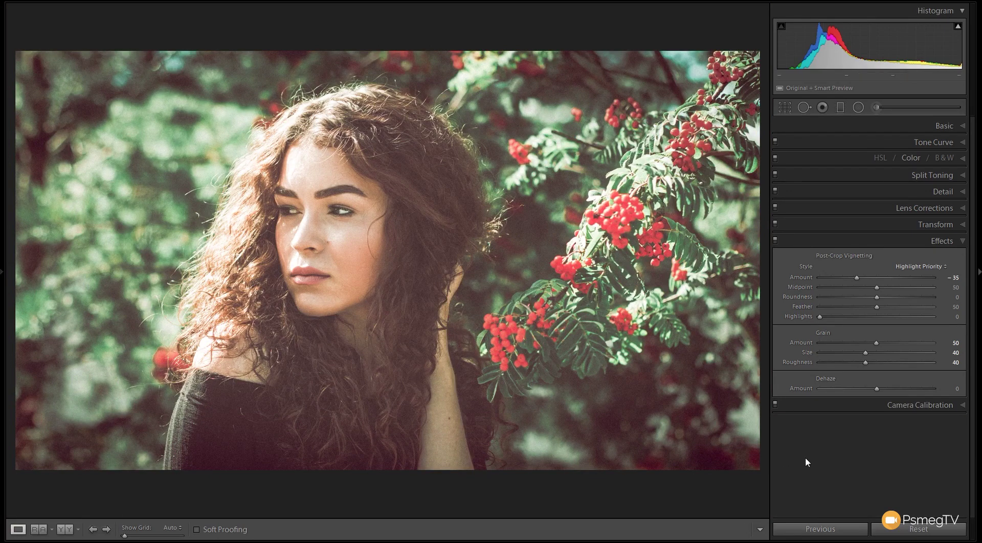
key("backslash")
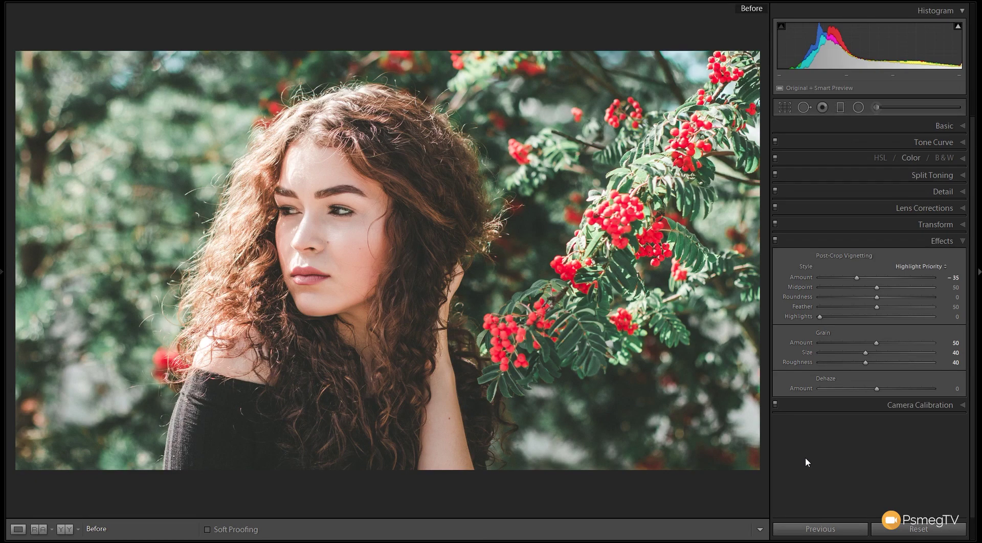
key("backslash")
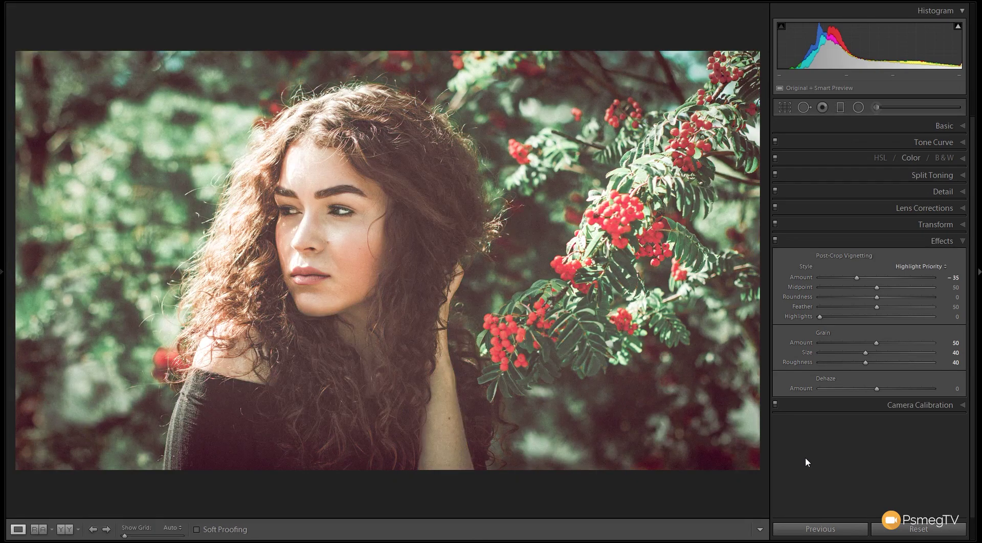